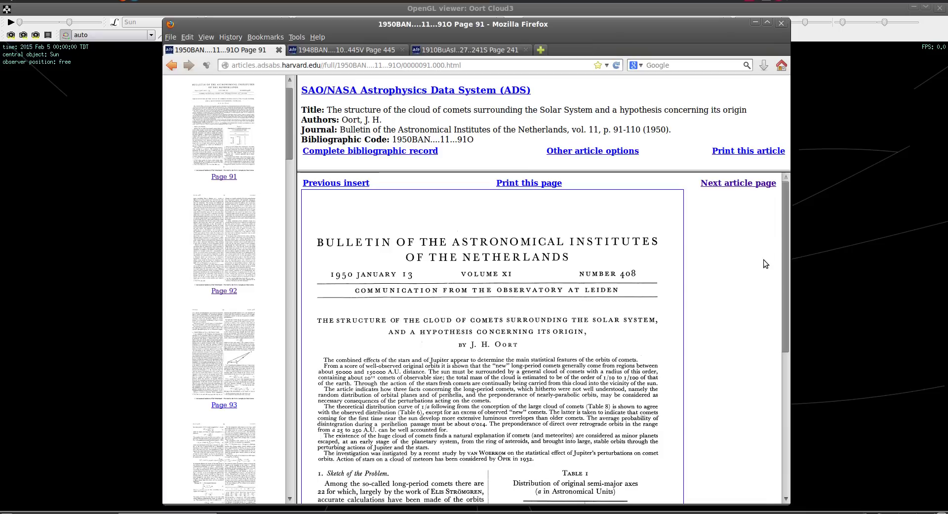
Show page 92 of Oort's 1950 comet-cloud article in ADS and scroll through the scan
{"action": "scroll", "coordinate": [764, 259], "scroll_direction": "down", "scroll_amount": 5}
{"action": "scroll", "coordinate": [756, 278], "scroll_direction": "down", "scroll_amount": 1}
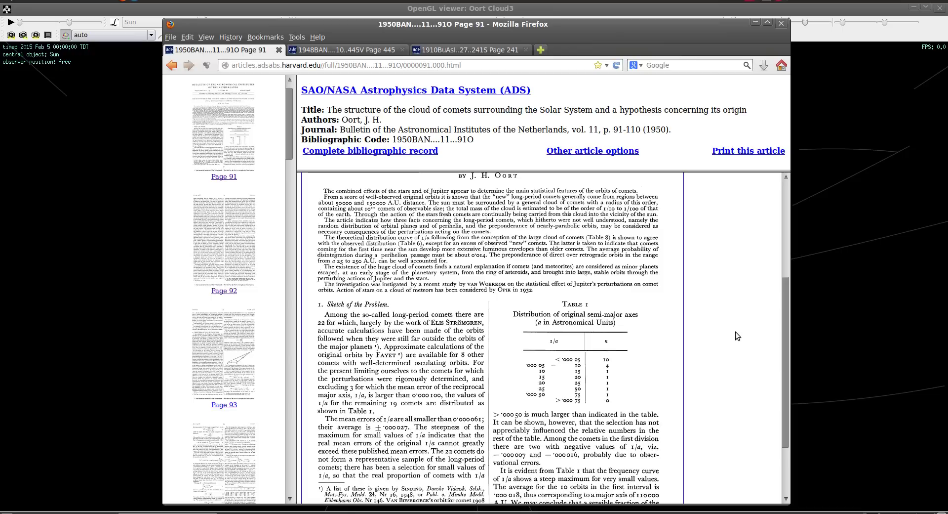
{"action": "scroll", "coordinate": [734, 331], "scroll_direction": "up", "scroll_amount": 4}
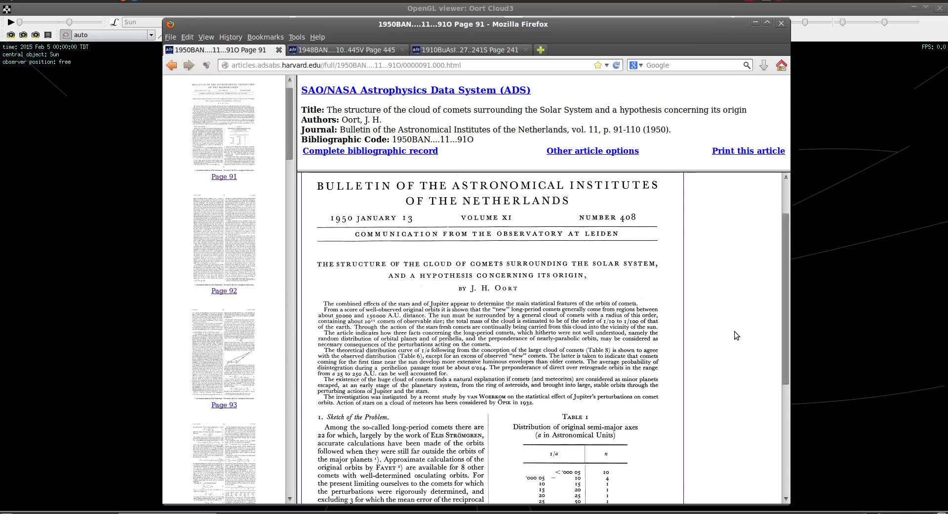
{"action": "scroll", "coordinate": [734, 335], "scroll_direction": "down", "scroll_amount": 4}
{"action": "left_click", "coordinate": [229, 253]}
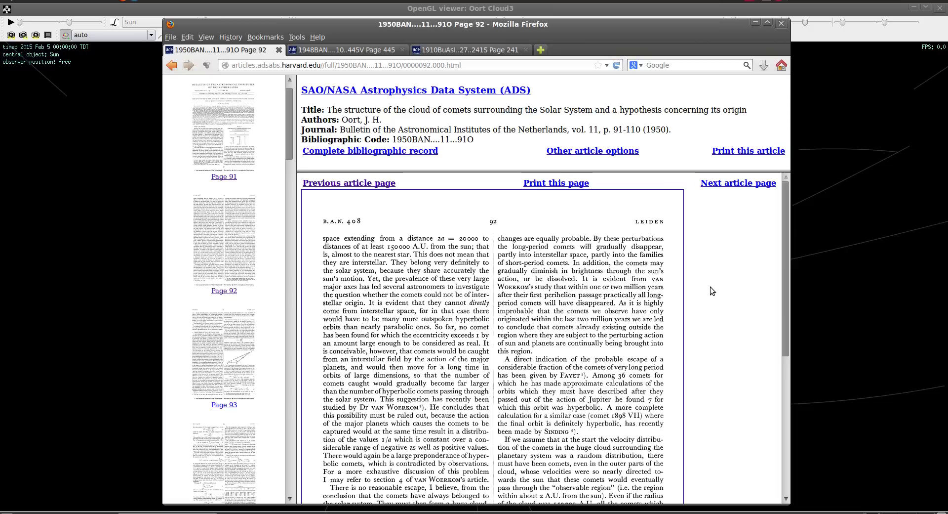
{"action": "scroll", "coordinate": [710, 287], "scroll_direction": "down", "scroll_amount": 3}
{"action": "scroll", "coordinate": [710, 288], "scroll_direction": "up", "scroll_amount": 1}
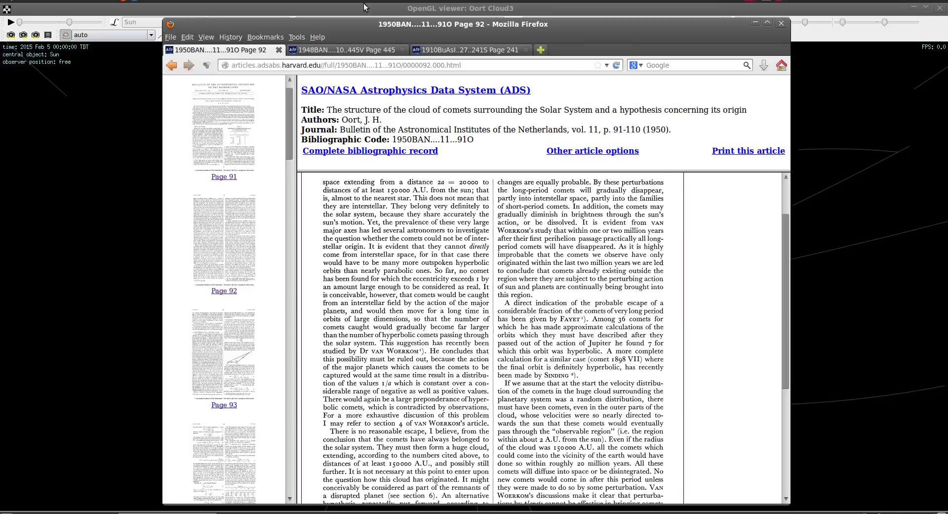
{"action": "left_click", "coordinate": [371, 51]}
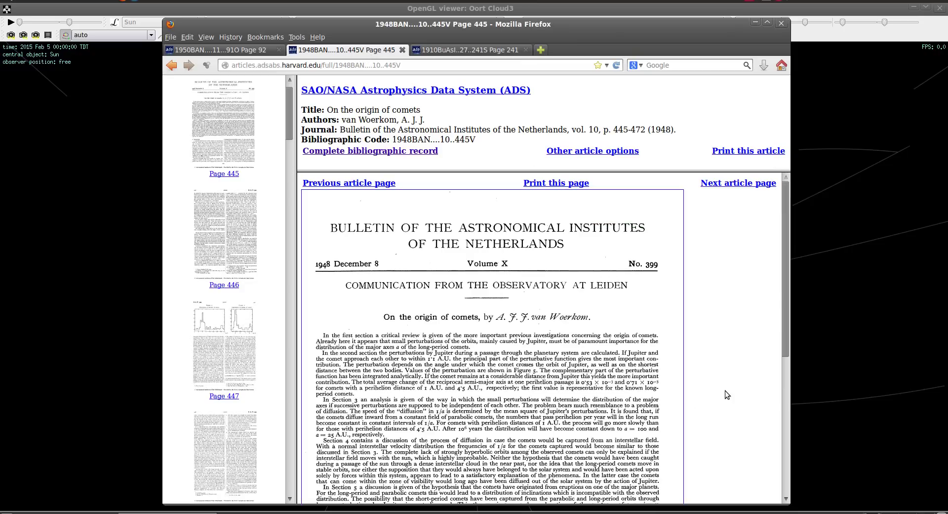
{"action": "scroll", "coordinate": [725, 390], "scroll_direction": "down", "scroll_amount": 6}
{"action": "scroll", "coordinate": [723, 391], "scroll_direction": "up", "scroll_amount": 2}
{"action": "scroll", "coordinate": [723, 390], "scroll_direction": "down", "scroll_amount": 2}
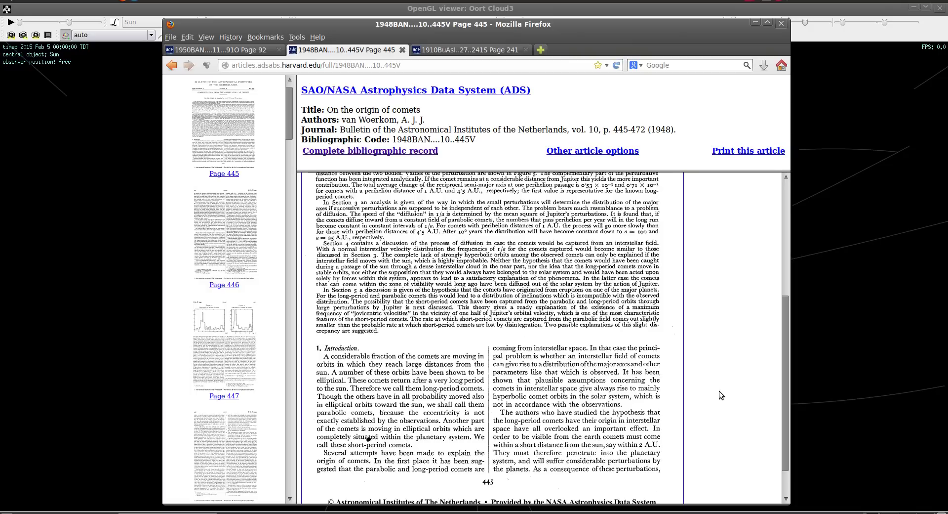
{"action": "left_click", "coordinate": [257, 50]}
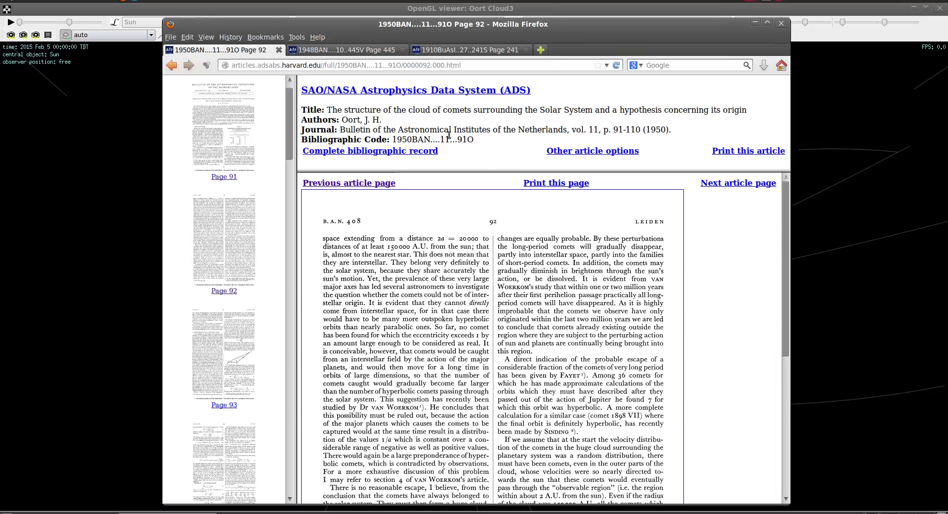
Bring the OpenGL viewer's Oort Cloud3 orbit scene in front of Firefox
{"action": "left_click", "coordinate": [383, 8]}
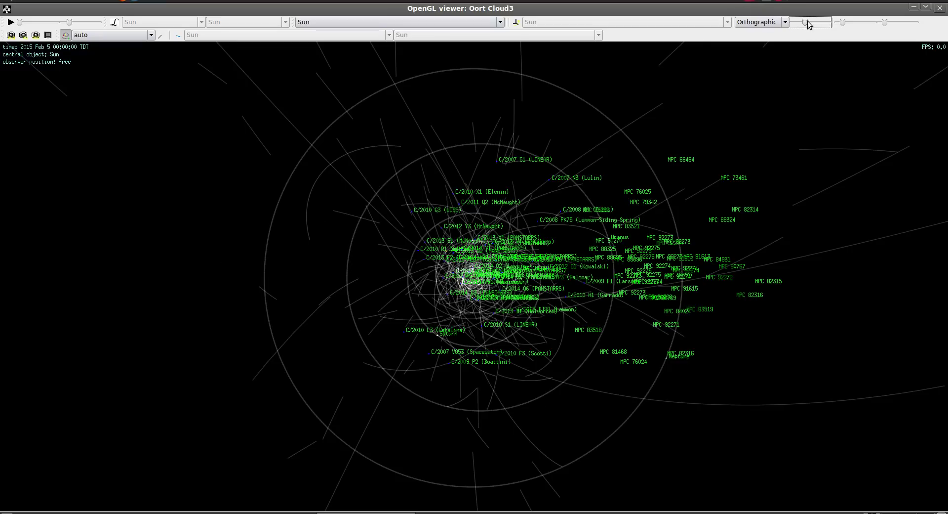
Adjust the viewer so the Oort Cloud3 orbits radiate around the Sun at 2015 Feb 5
{"action": "left_click_drag", "start_coordinate": [807, 21], "coordinate": [917, 23]}
{"action": "left_click", "coordinate": [886, 22]}
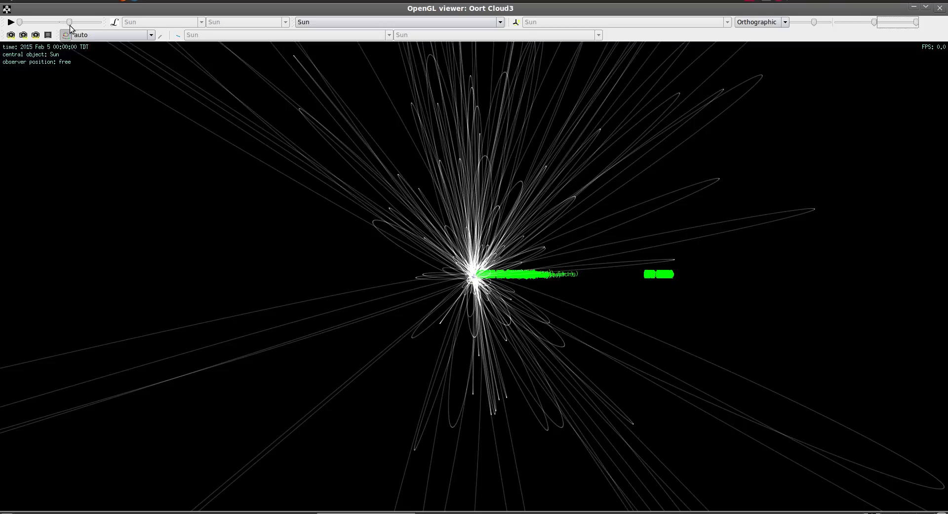
Raise the time step, run the simulation to 4515 Feb 24, and rotate the comet cloud
{"action": "mouse_move", "coordinate": [70, 23]}
{"action": "left_mouse_down"}
{"action": "mouse_move", "coordinate": [104, 24]}
{"action": "mouse_move", "coordinate": [69, 24]}
{"action": "left_mouse_up"}
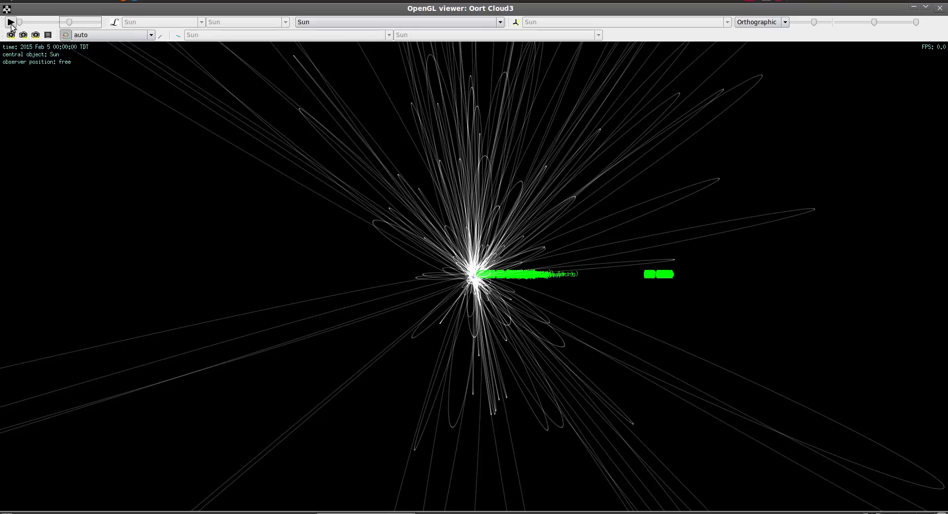
{"action": "left_click", "coordinate": [11, 22]}
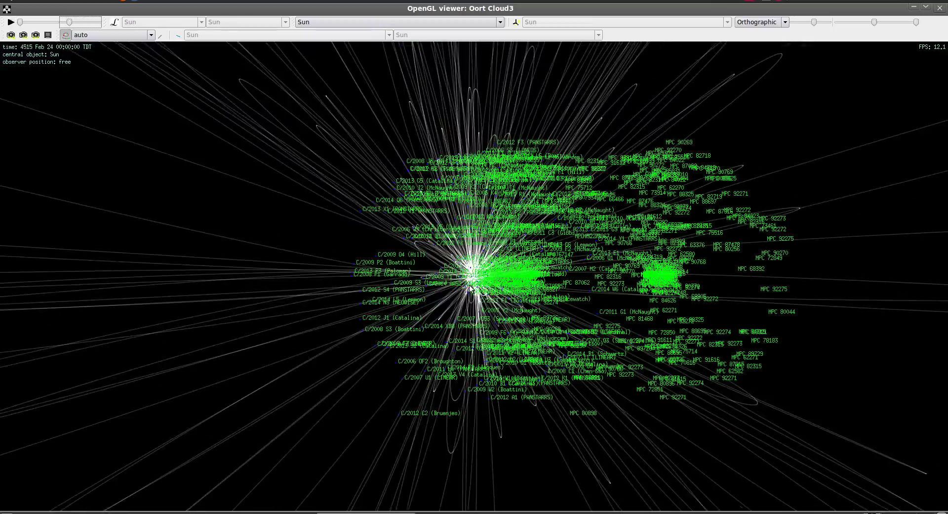
{"action": "left_click_drag", "start_coordinate": [579, 358], "coordinate": [388, 279]}
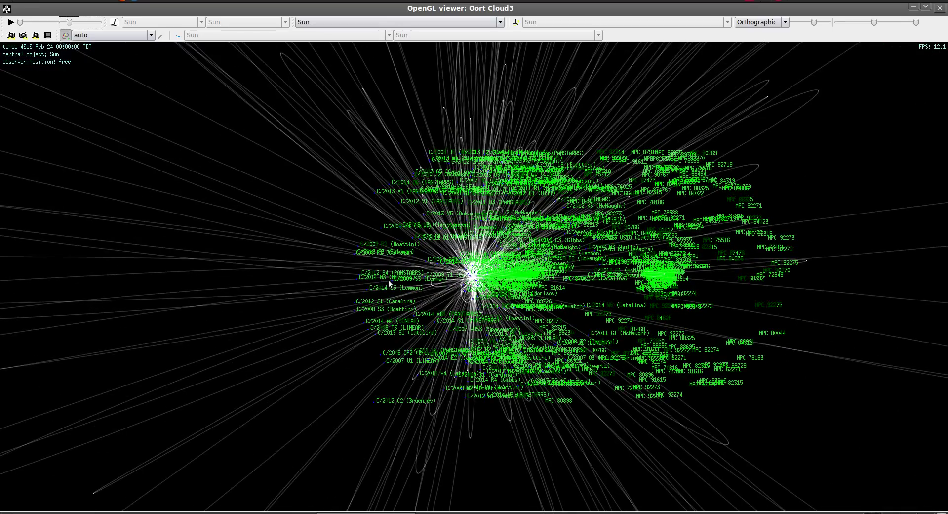
{"action": "left_click_drag", "start_coordinate": [580, 306], "coordinate": [686, 257]}
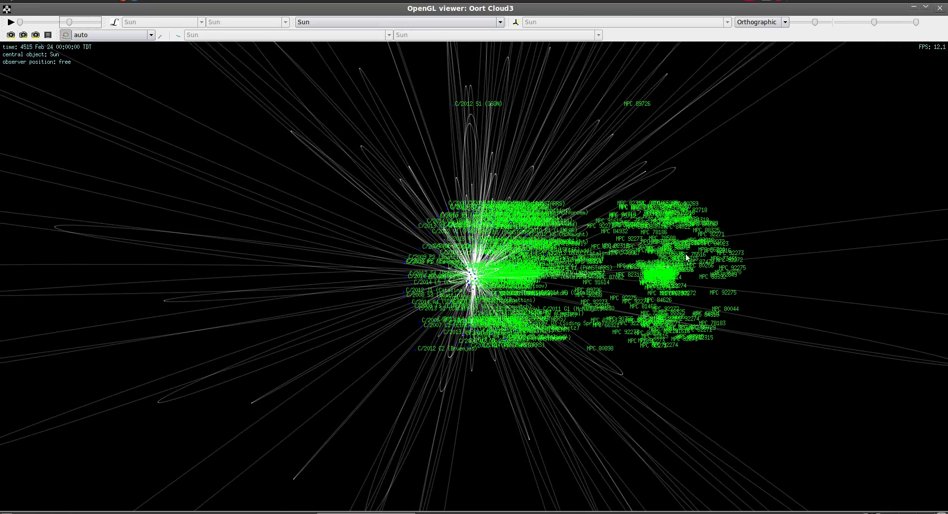
{"action": "left_click_drag", "start_coordinate": [607, 250], "coordinate": [448, 206]}
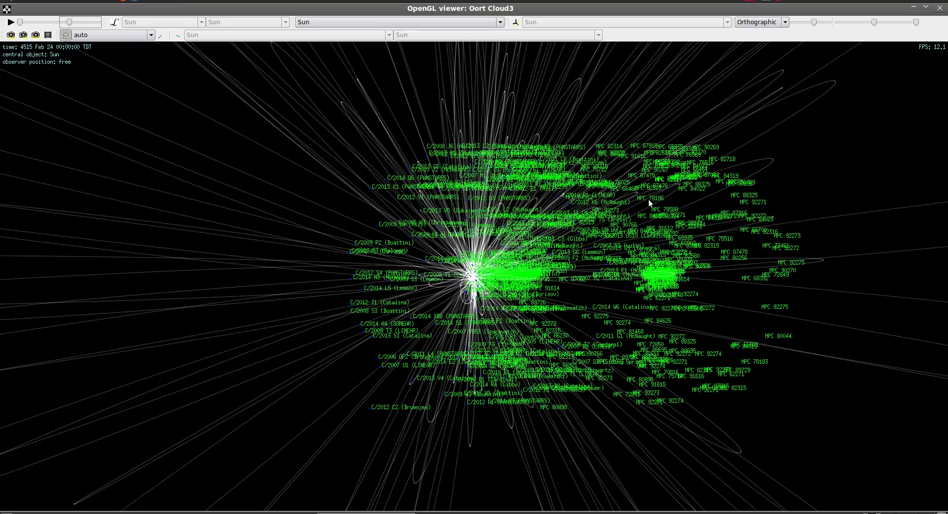
Orbit and zoom out around the Oort Cloud3 comet cloud at 4515 Feb 24
{"action": "left_click_drag", "start_coordinate": [648, 199], "coordinate": [651, 258]}
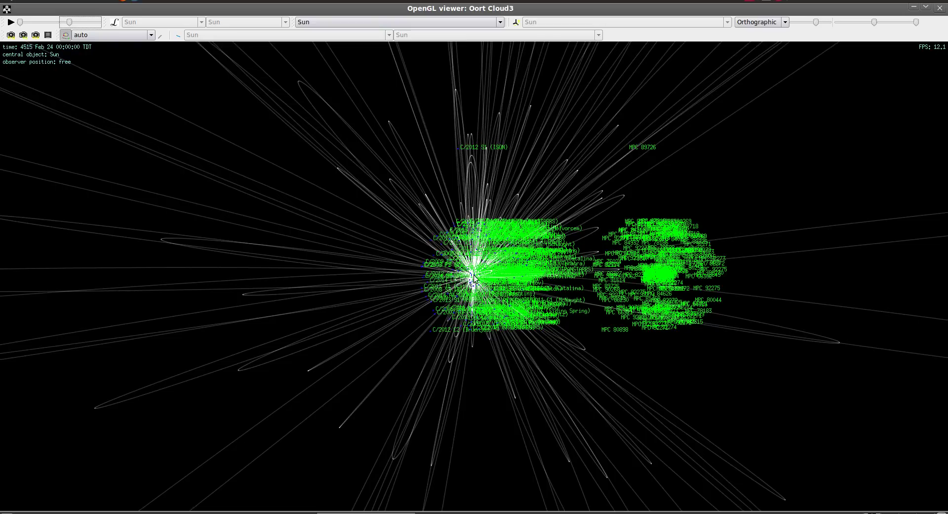
{"action": "left_click_drag", "start_coordinate": [493, 295], "coordinate": [371, 257]}
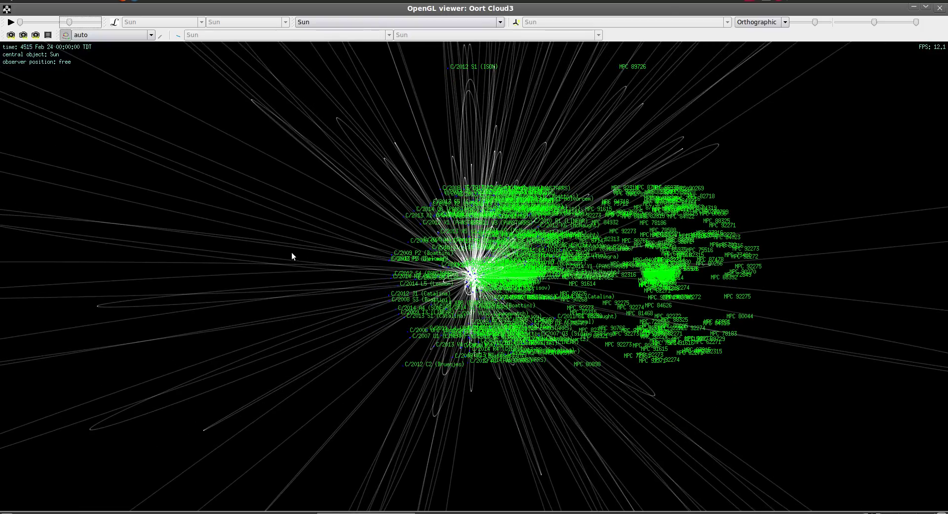
{"action": "left_click_drag", "start_coordinate": [715, 288], "coordinate": [657, 84]}
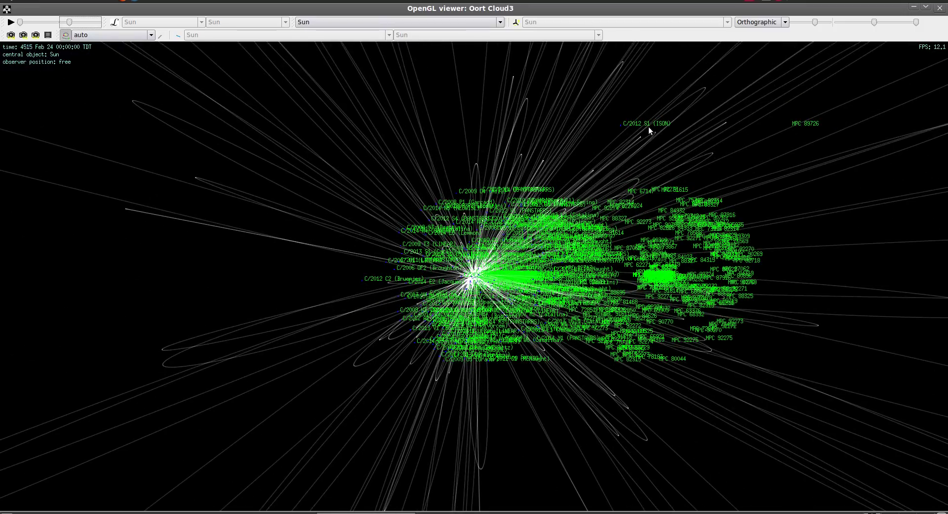
{"action": "left_click_drag", "start_coordinate": [649, 127], "coordinate": [607, 133]}
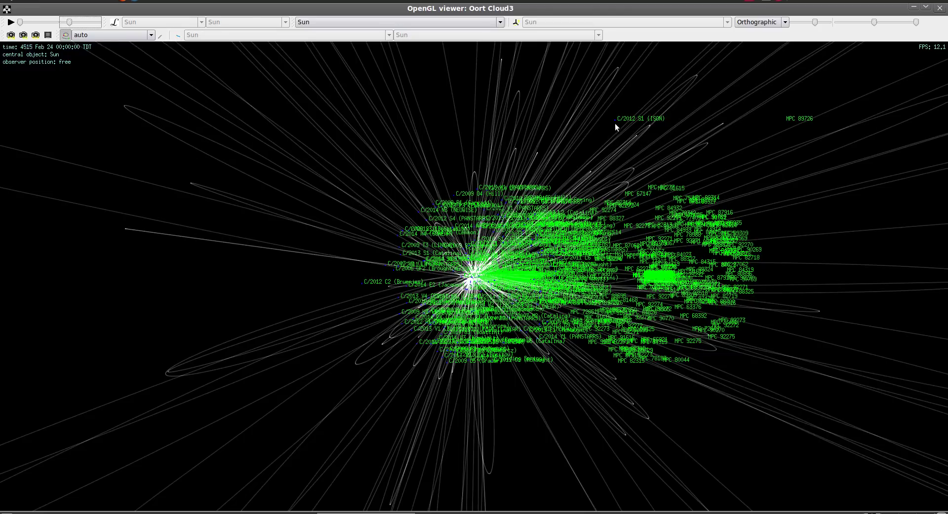
{"action": "left_click_drag", "start_coordinate": [618, 122], "coordinate": [653, 154]}
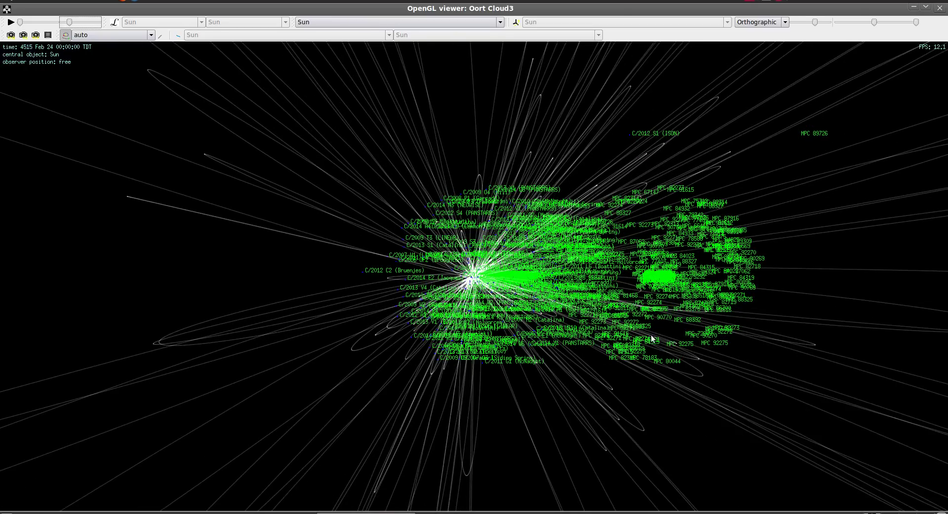
{"action": "left_click_drag", "start_coordinate": [653, 339], "coordinate": [509, 309]}
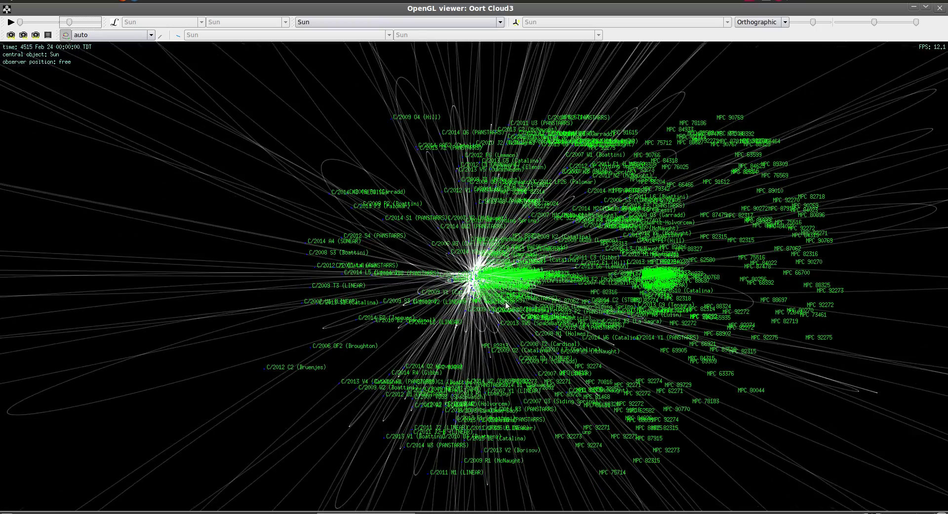
{"action": "scroll", "coordinate": [517, 322], "scroll_direction": "down", "scroll_amount": 5}
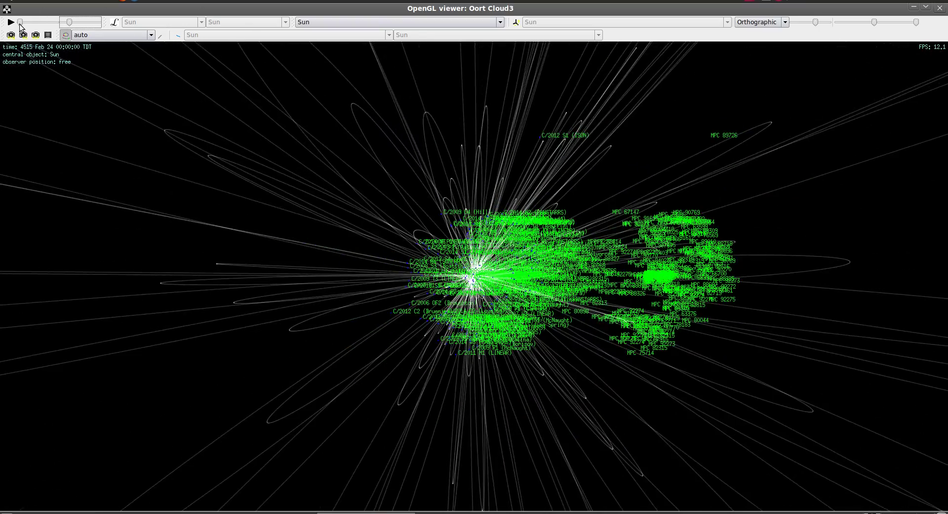
Advance the simulation to 128417 Sep 10 and rotate the widely spread comet orbits
{"action": "left_click_drag", "start_coordinate": [20, 23], "coordinate": [58, 30]}
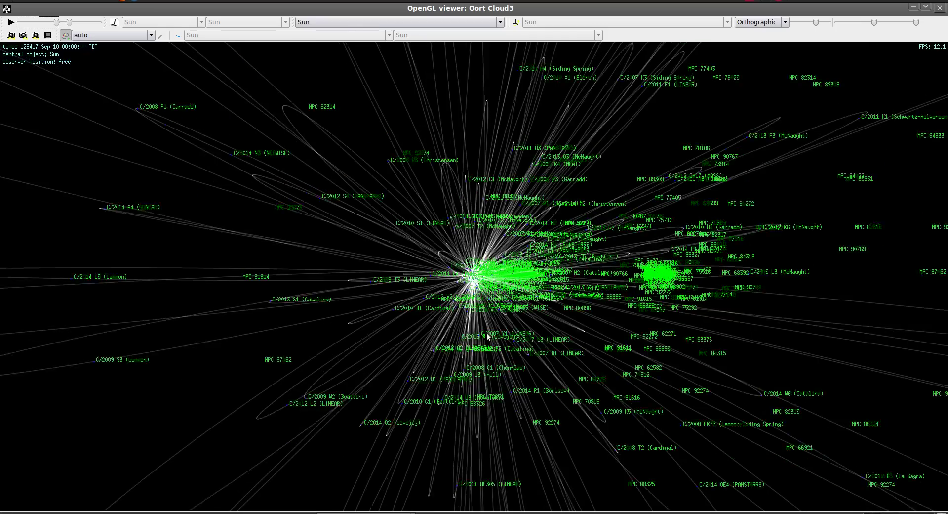
{"action": "left_click_drag", "start_coordinate": [494, 332], "coordinate": [588, 352]}
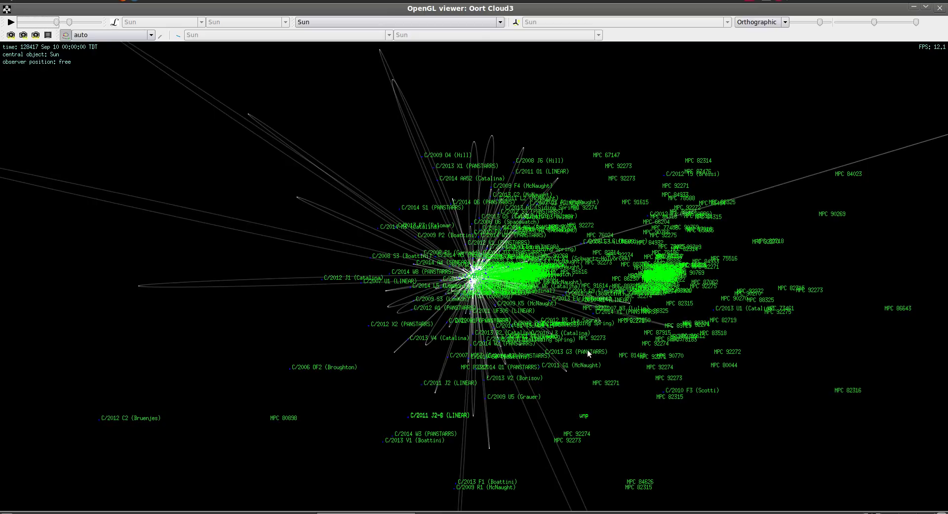
{"action": "left_click_drag", "start_coordinate": [553, 309], "coordinate": [528, 352]}
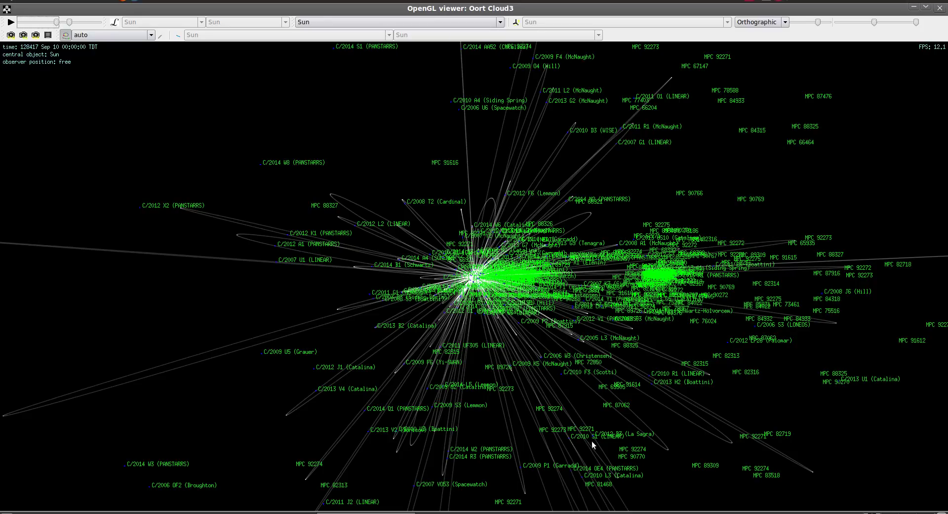
{"action": "left_click_drag", "start_coordinate": [594, 444], "coordinate": [493, 409]}
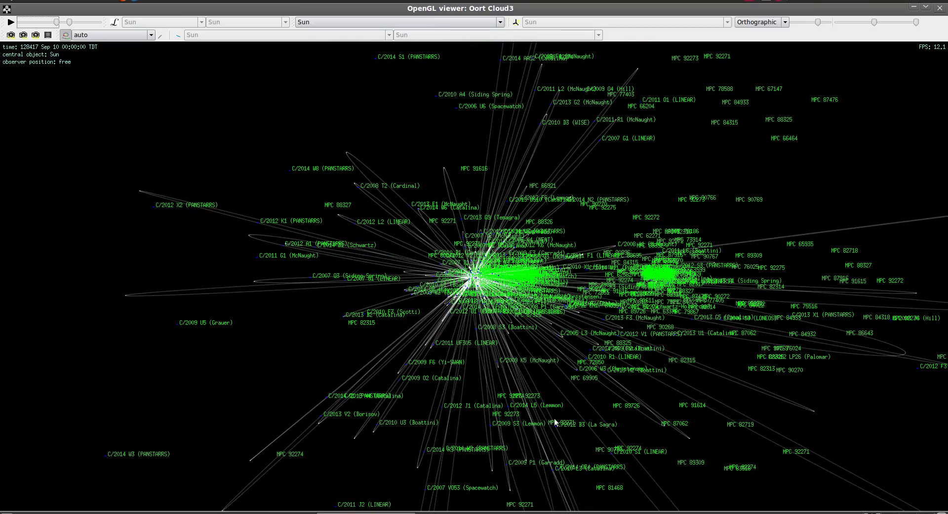
{"action": "scroll", "coordinate": [564, 436], "scroll_direction": "down", "scroll_amount": 5}
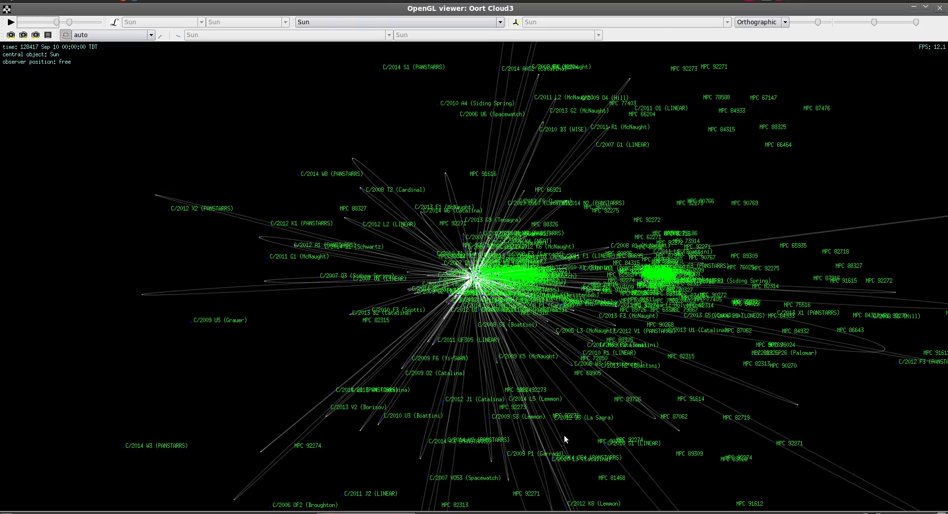
{"action": "left_click_drag", "start_coordinate": [565, 437], "coordinate": [569, 395]}
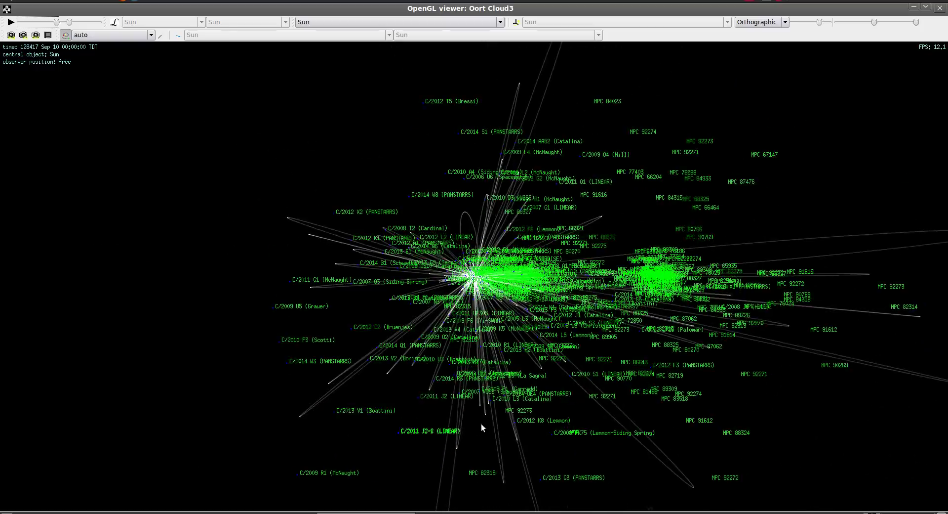
{"action": "left_click_drag", "start_coordinate": [483, 427], "coordinate": [347, 462]}
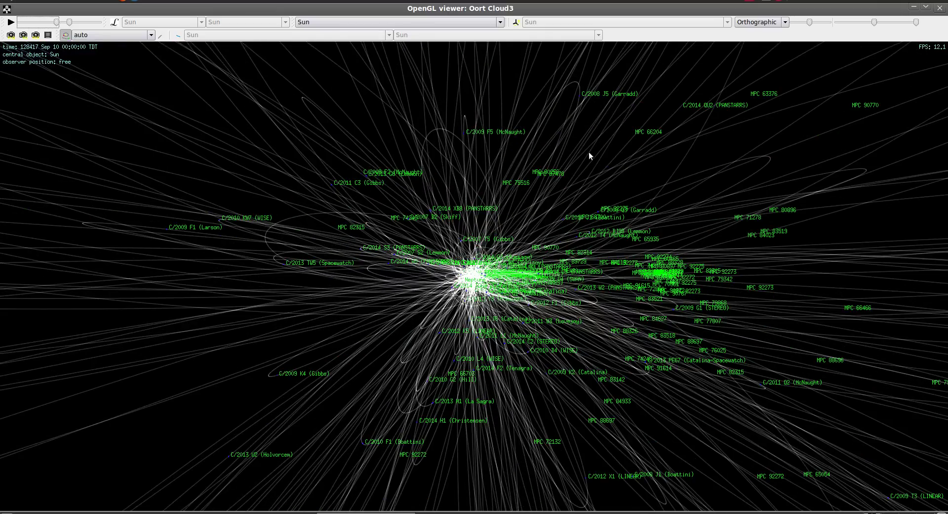
{"action": "left_click_drag", "start_coordinate": [458, 437], "coordinate": [507, 306]}
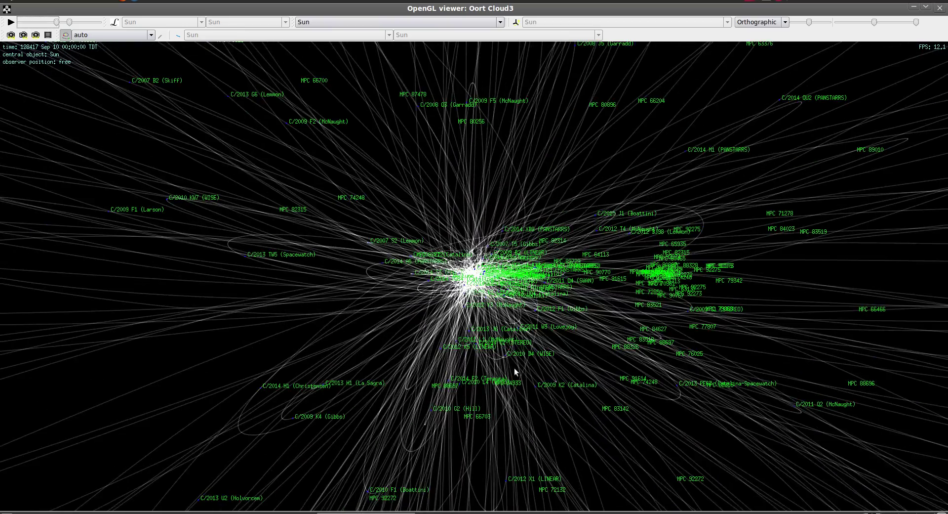
{"action": "left_click_drag", "start_coordinate": [514, 370], "coordinate": [525, 340]}
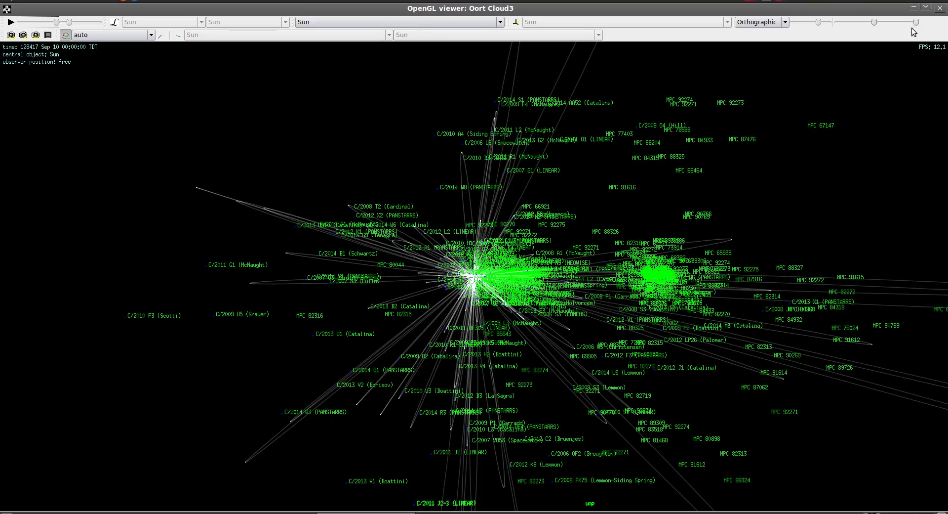
{"action": "left_click_drag", "start_coordinate": [588, 286], "coordinate": [568, 226]}
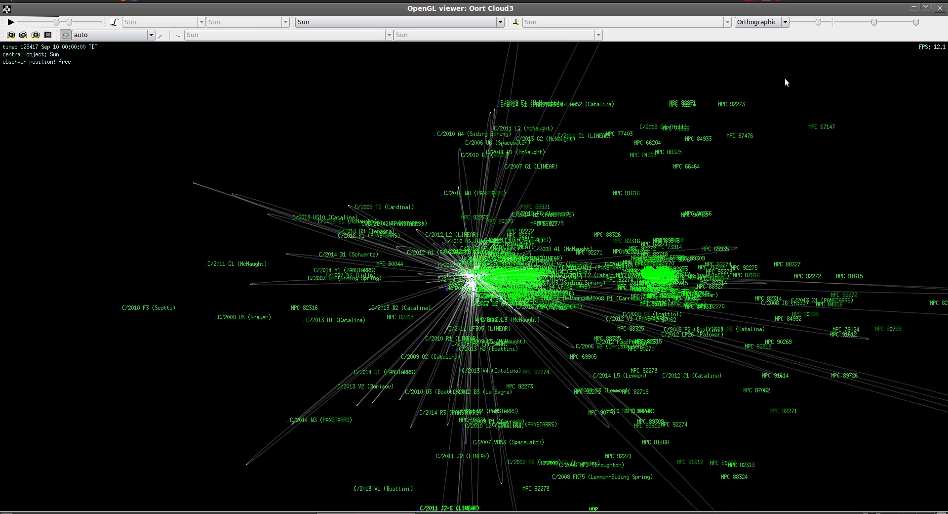
{"action": "left_click_drag", "start_coordinate": [624, 239], "coordinate": [362, 228]}
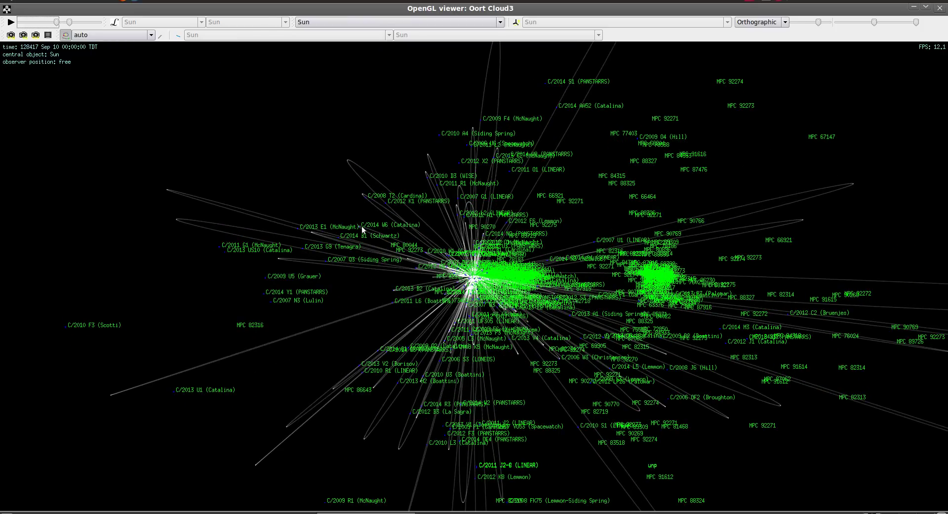
Close the orbit viewer and open the Oort Cloud3 plotting tool full screen
{"action": "left_click", "coordinate": [940, 8]}
{"action": "left_click", "coordinate": [47, 61]}
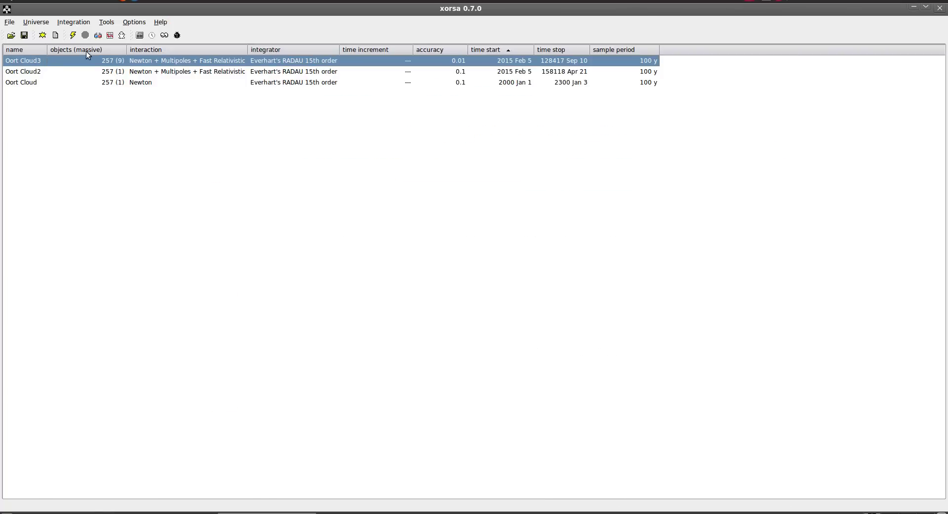
{"action": "left_click", "coordinate": [110, 35]}
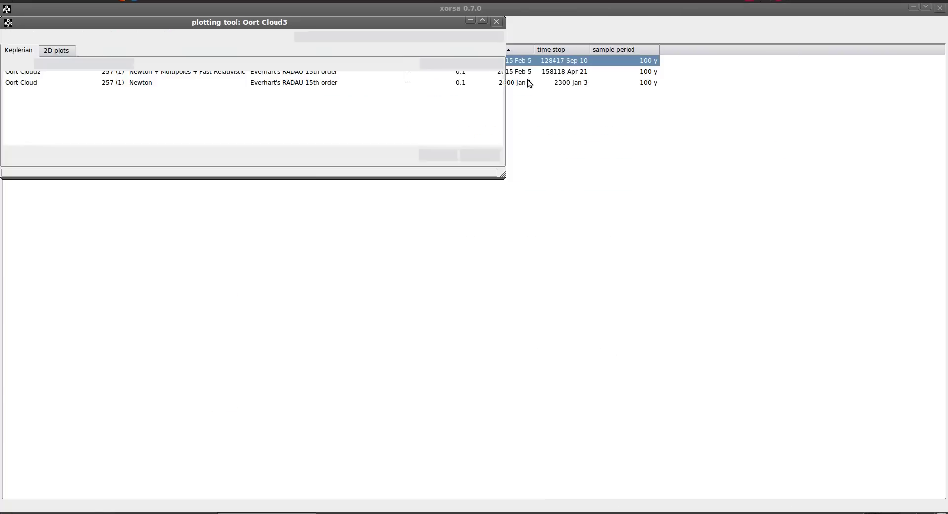
{"action": "left_click", "coordinate": [484, 20]}
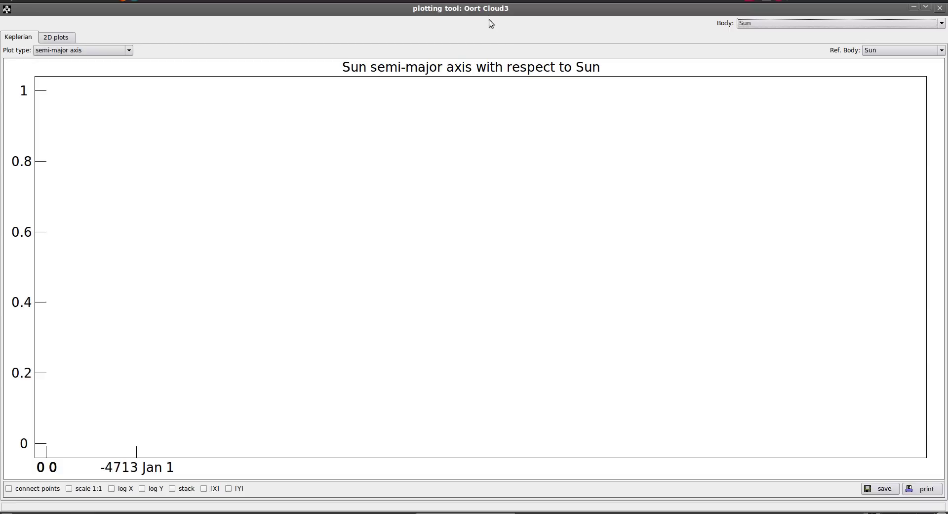
Choose comet C/2014 W6 (Catalina) as the plotted body
{"action": "left_click", "coordinate": [848, 24]}
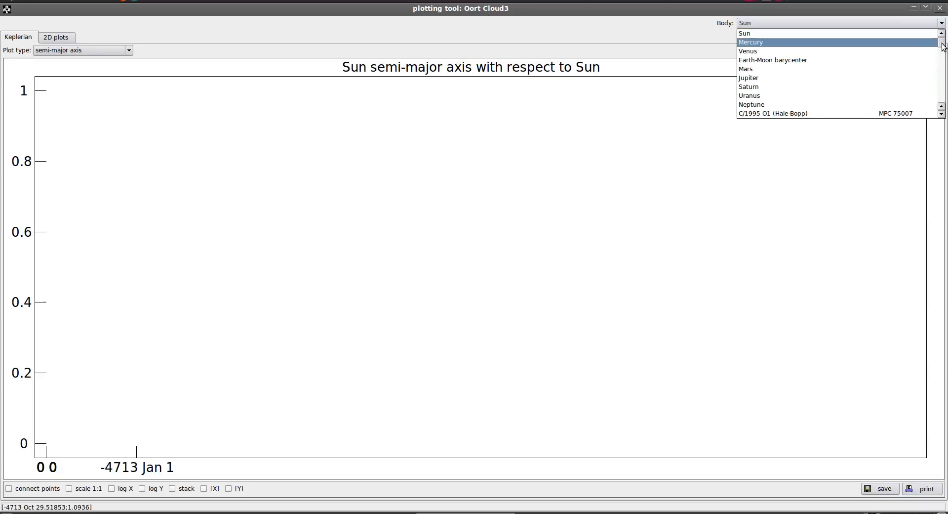
{"action": "left_click_drag", "start_coordinate": [941, 45], "coordinate": [946, 74]}
{"action": "left_click_drag", "start_coordinate": [946, 79], "coordinate": [946, 101]}
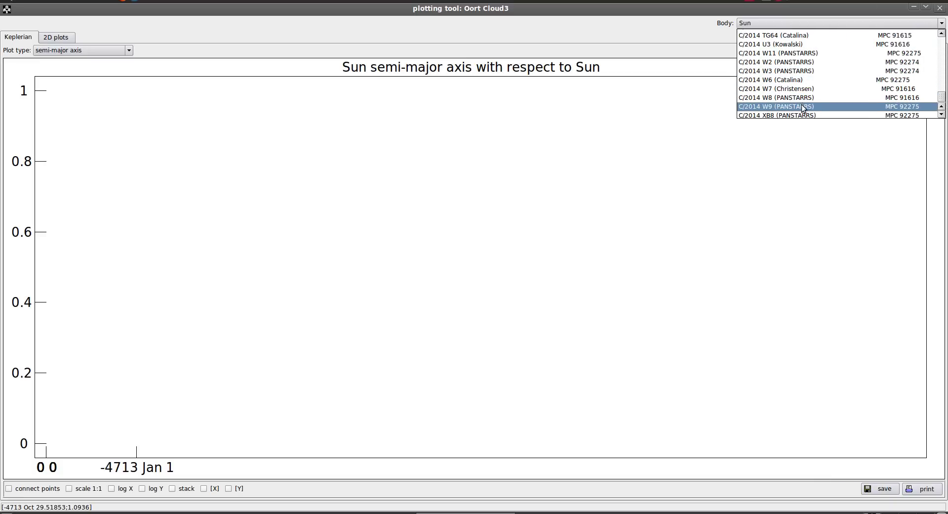
{"action": "scroll", "coordinate": [803, 101], "scroll_direction": "down", "scroll_amount": 1}
{"action": "scroll", "coordinate": [802, 108], "scroll_direction": "up", "scroll_amount": 3}
{"action": "scroll", "coordinate": [803, 108], "scroll_direction": "down", "scroll_amount": 1}
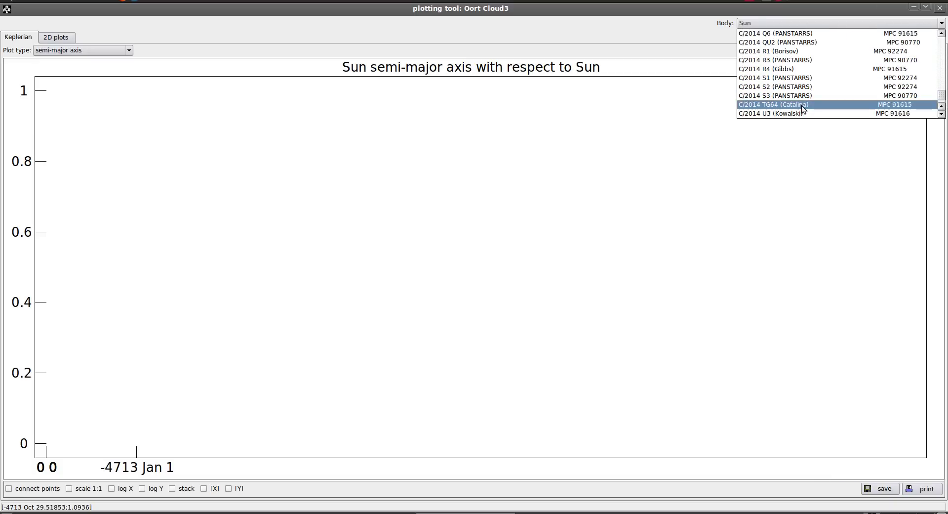
{"action": "scroll", "coordinate": [803, 109], "scroll_direction": "up", "scroll_amount": 1}
{"action": "scroll", "coordinate": [803, 109], "scroll_direction": "down", "scroll_amount": 2}
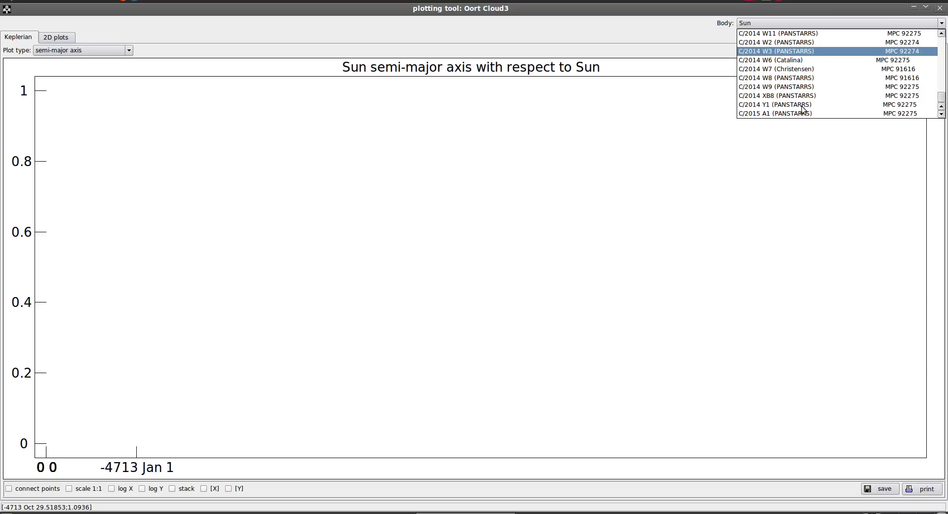
{"action": "left_click", "coordinate": [783, 61]}
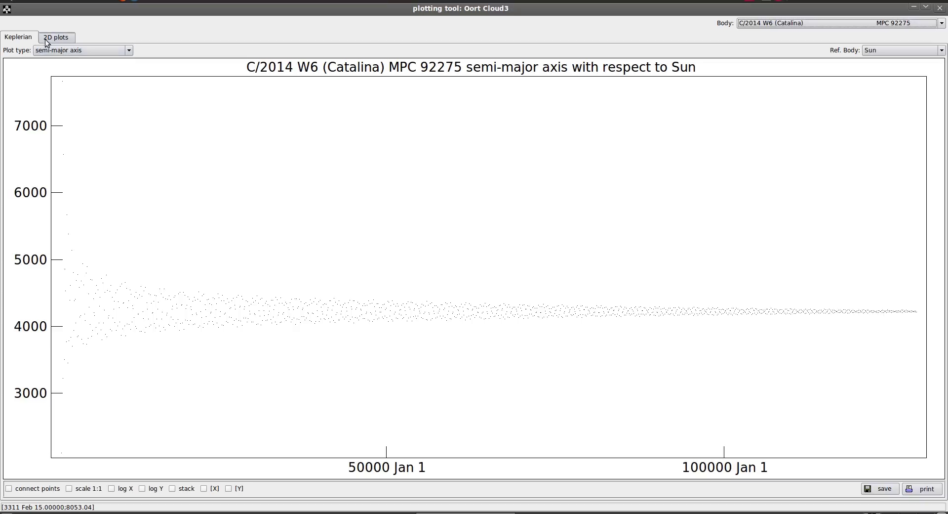
Plot Catalina's Sun distance as a connected line, then switch to apocenter distance
{"action": "left_click", "coordinate": [60, 50]}
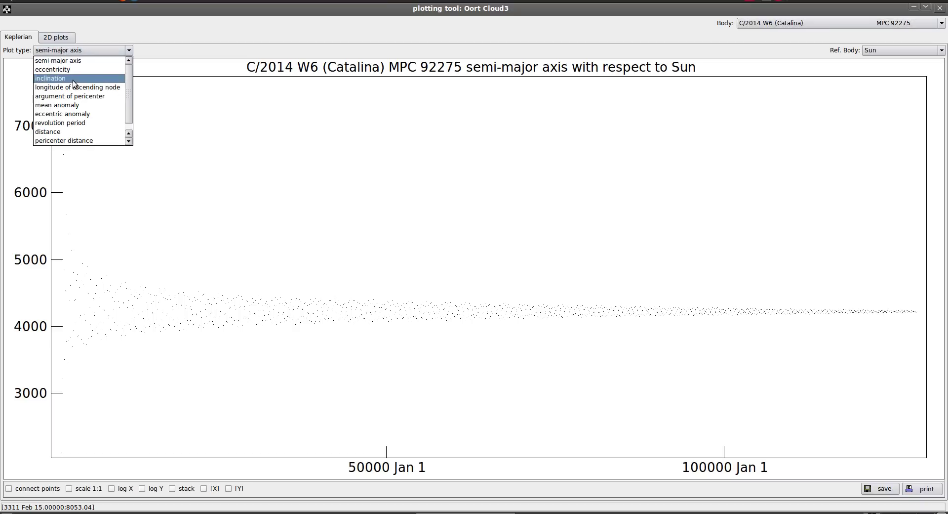
{"action": "left_click", "coordinate": [54, 132]}
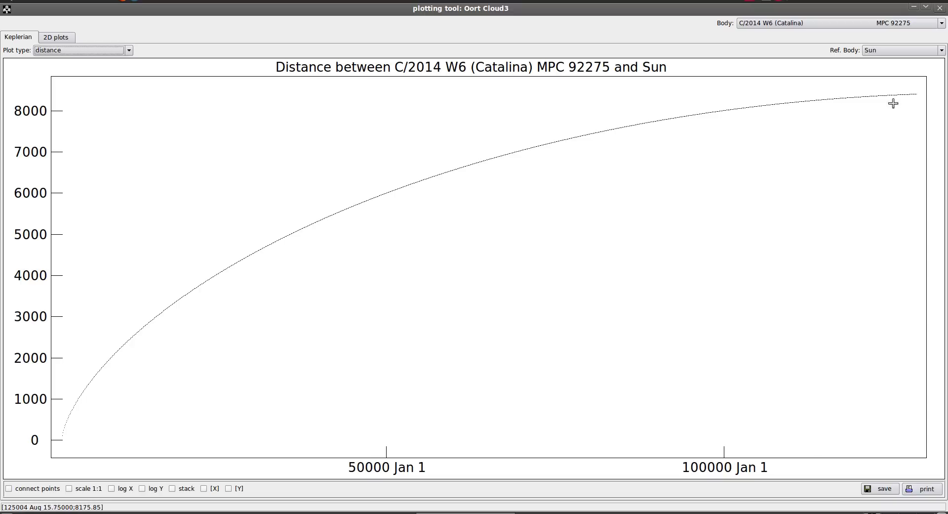
{"action": "left_click", "coordinate": [52, 489]}
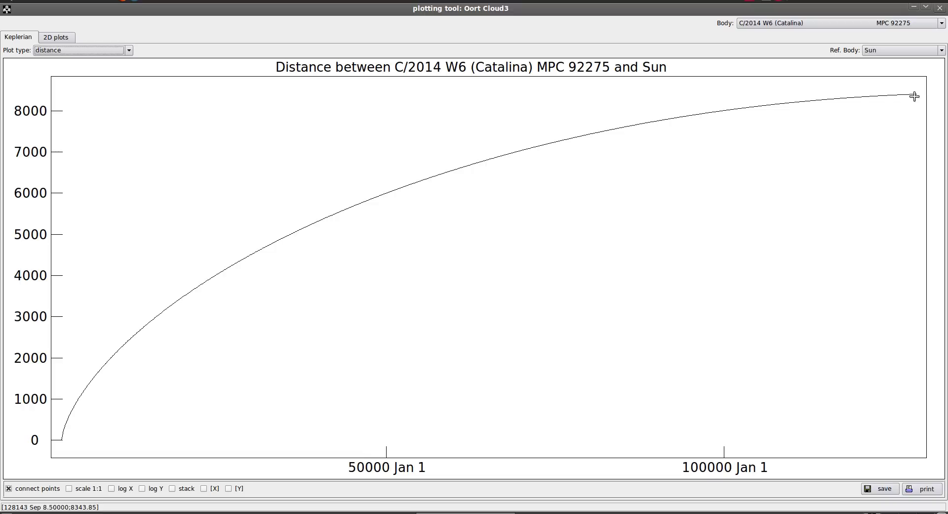
{"action": "left_click", "coordinate": [73, 50]}
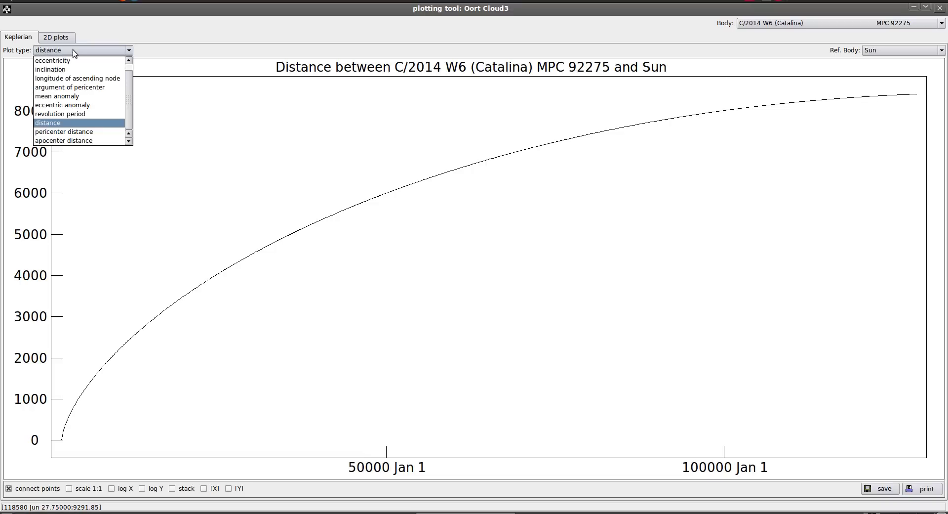
{"action": "left_click", "coordinate": [93, 141]}
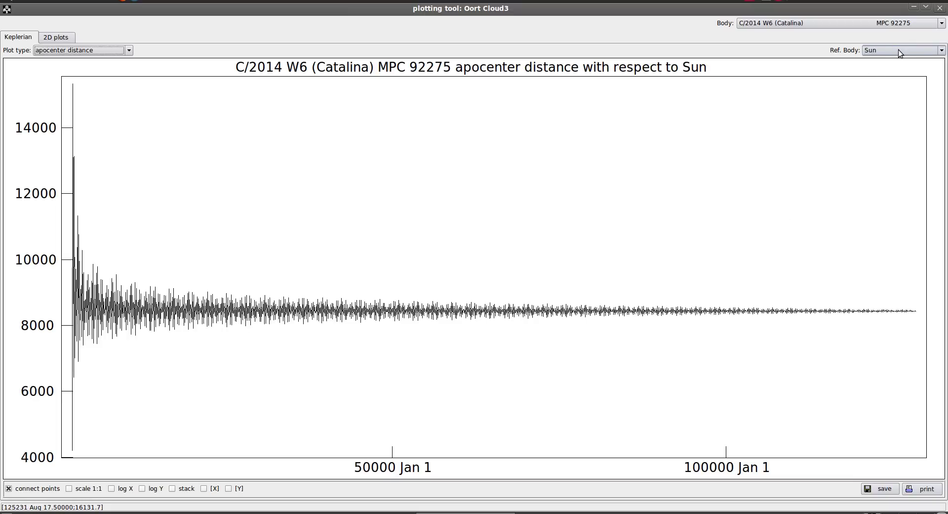
Switch the plot to C/2014 Y1 (PANSTARRS), zoom into the curve's late end, then zoom back out
{"action": "left_click", "coordinate": [898, 23]}
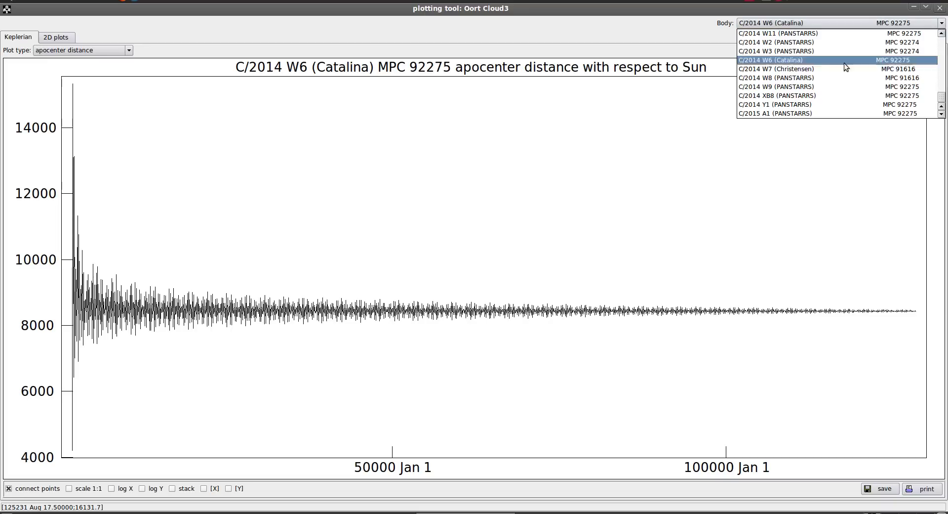
{"action": "left_click", "coordinate": [786, 104]}
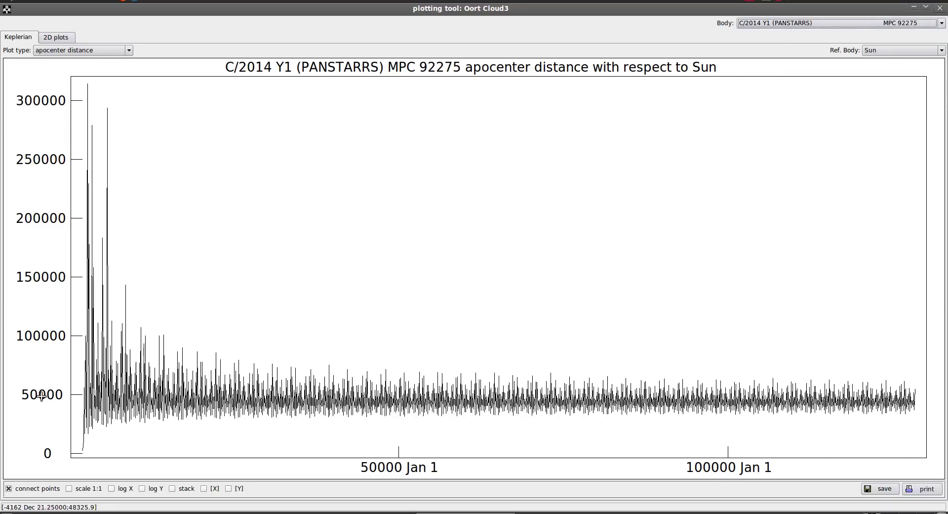
{"action": "left_click_drag", "start_coordinate": [819, 364], "coordinate": [922, 435]}
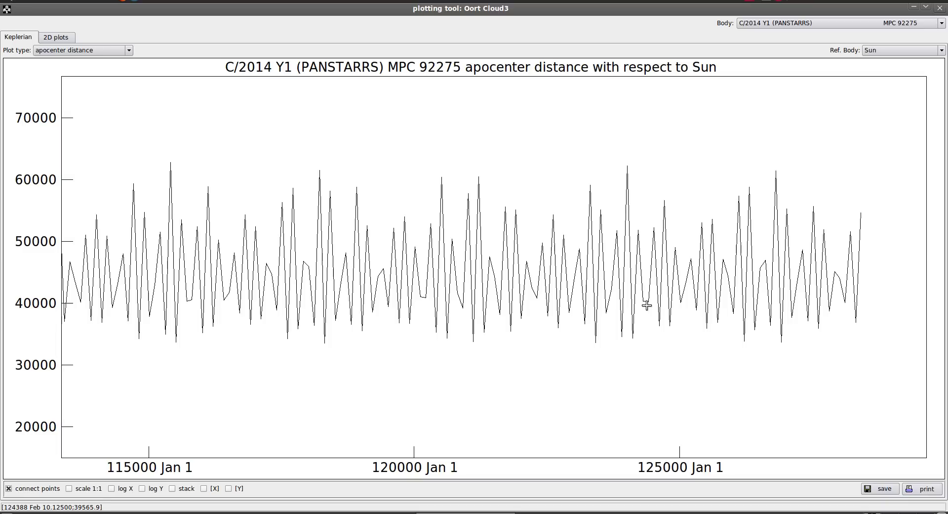
{"action": "left_click", "coordinate": [631, 308]}
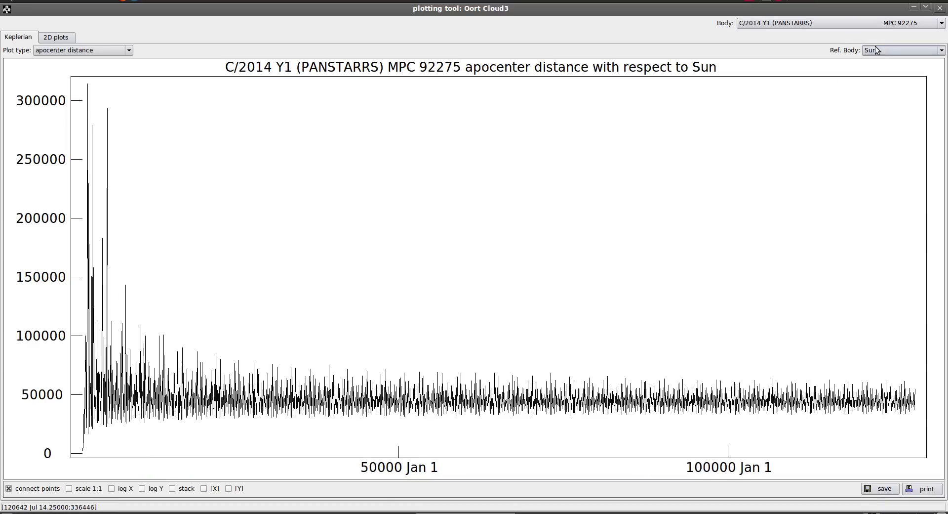
Set the plot type to C/2014 Y1 (PANSTARRS)'s distance from the Sun
{"action": "left_click", "coordinate": [851, 23]}
{"action": "left_click", "coordinate": [851, 24]}
{"action": "left_click", "coordinate": [96, 49]}
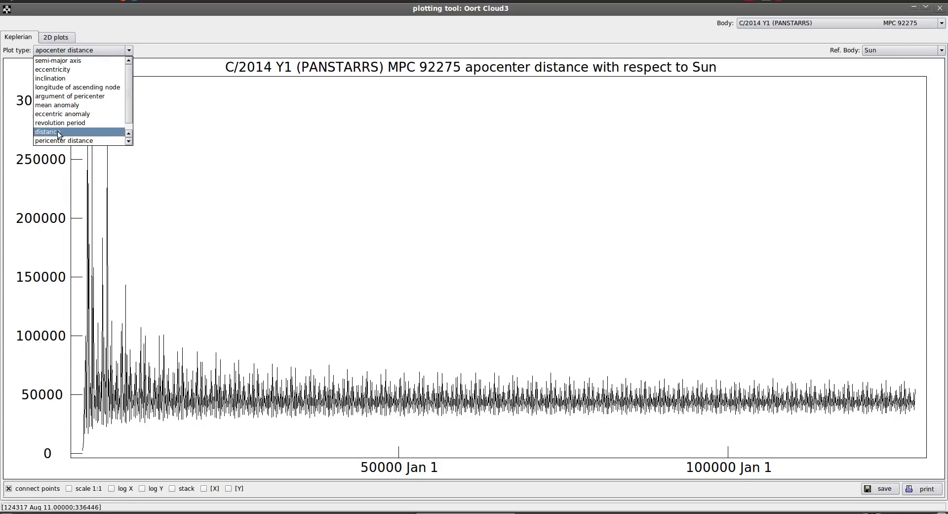
{"action": "left_click", "coordinate": [57, 132]}
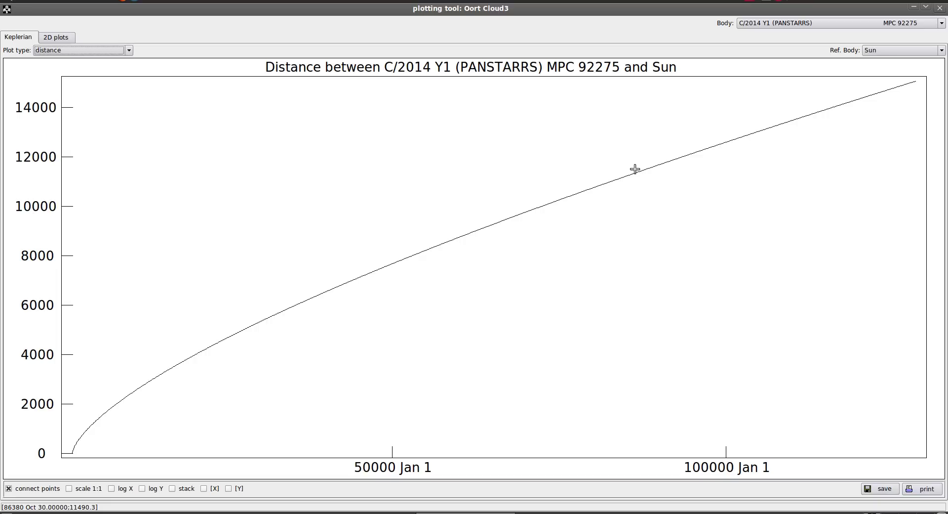
Turn Oort's paper in Firefox back to page 91, then return to the distance plot
{"action": "left_click", "coordinate": [168, 513]}
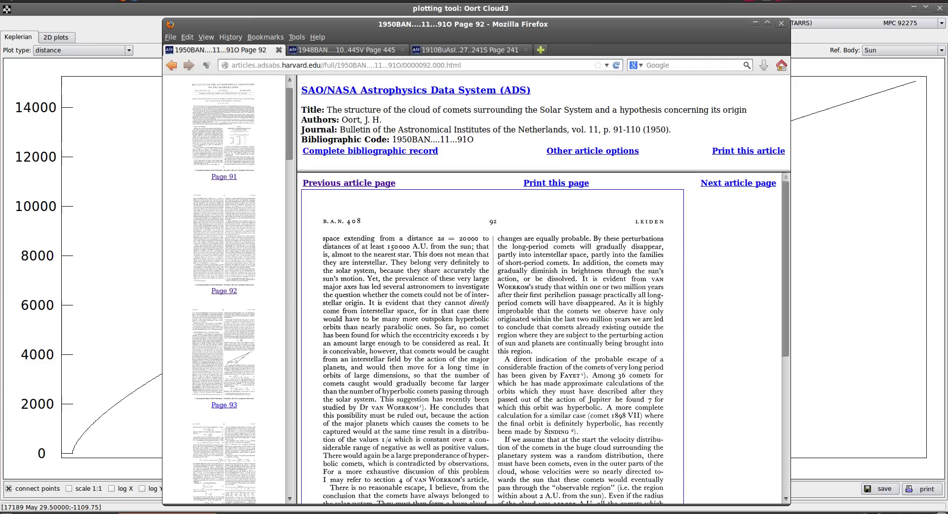
{"action": "scroll", "coordinate": [593, 349], "scroll_direction": "down", "scroll_amount": 8}
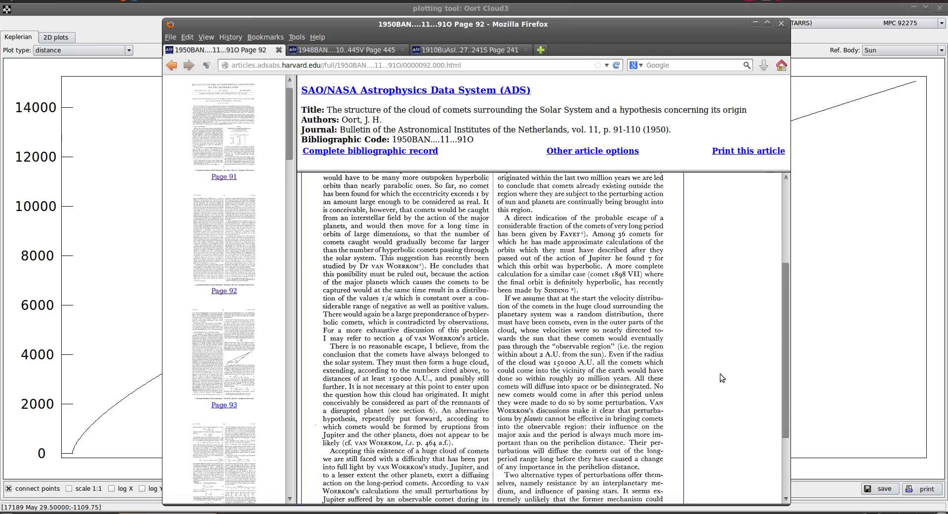
{"action": "scroll", "coordinate": [740, 339], "scroll_direction": "up", "scroll_amount": 3}
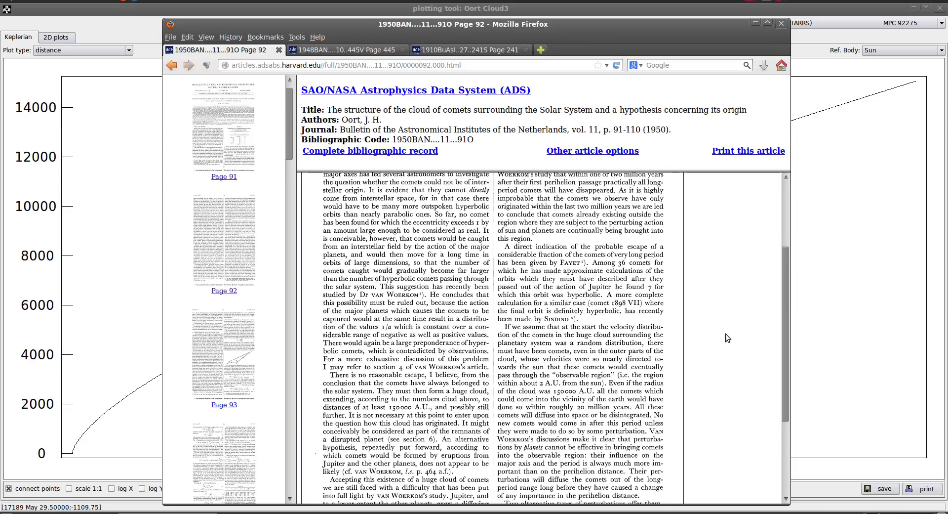
{"action": "scroll", "coordinate": [725, 333], "scroll_direction": "up", "scroll_amount": 4}
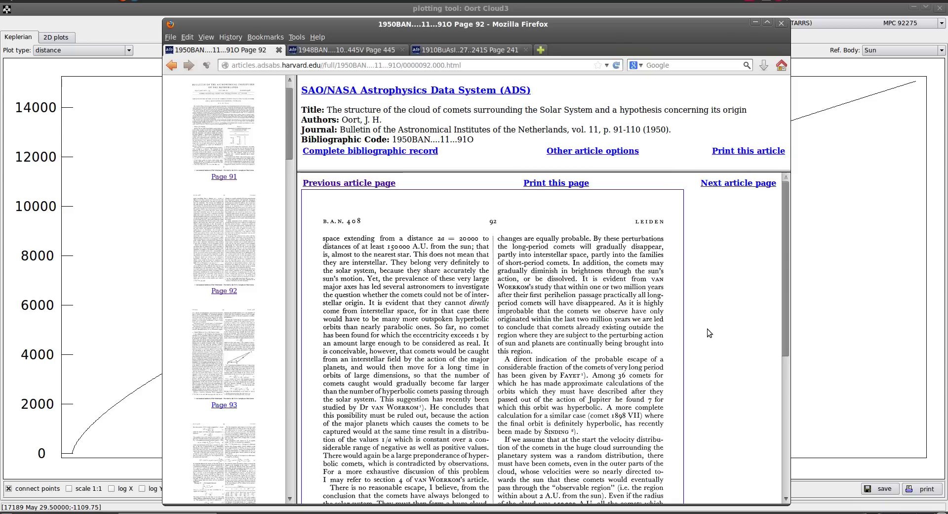
{"action": "left_click", "coordinate": [222, 127]}
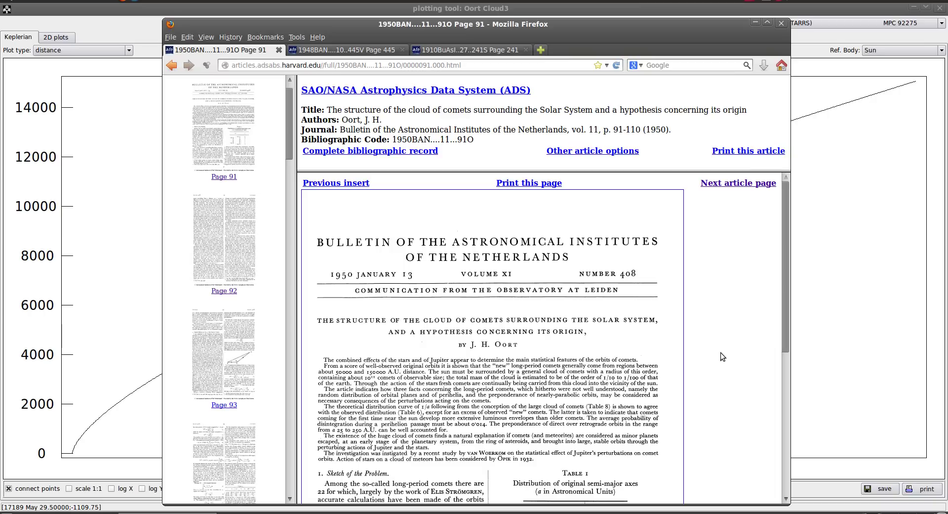
{"action": "left_click", "coordinate": [864, 11]}
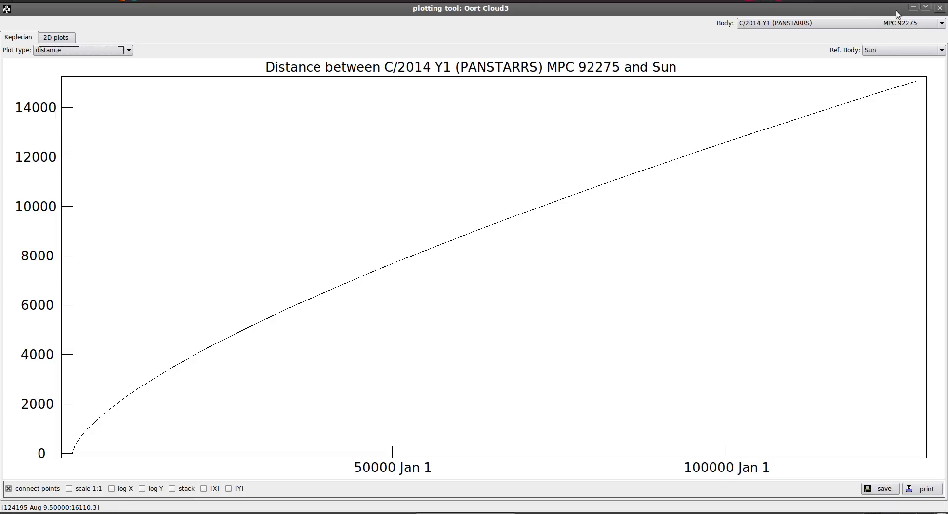